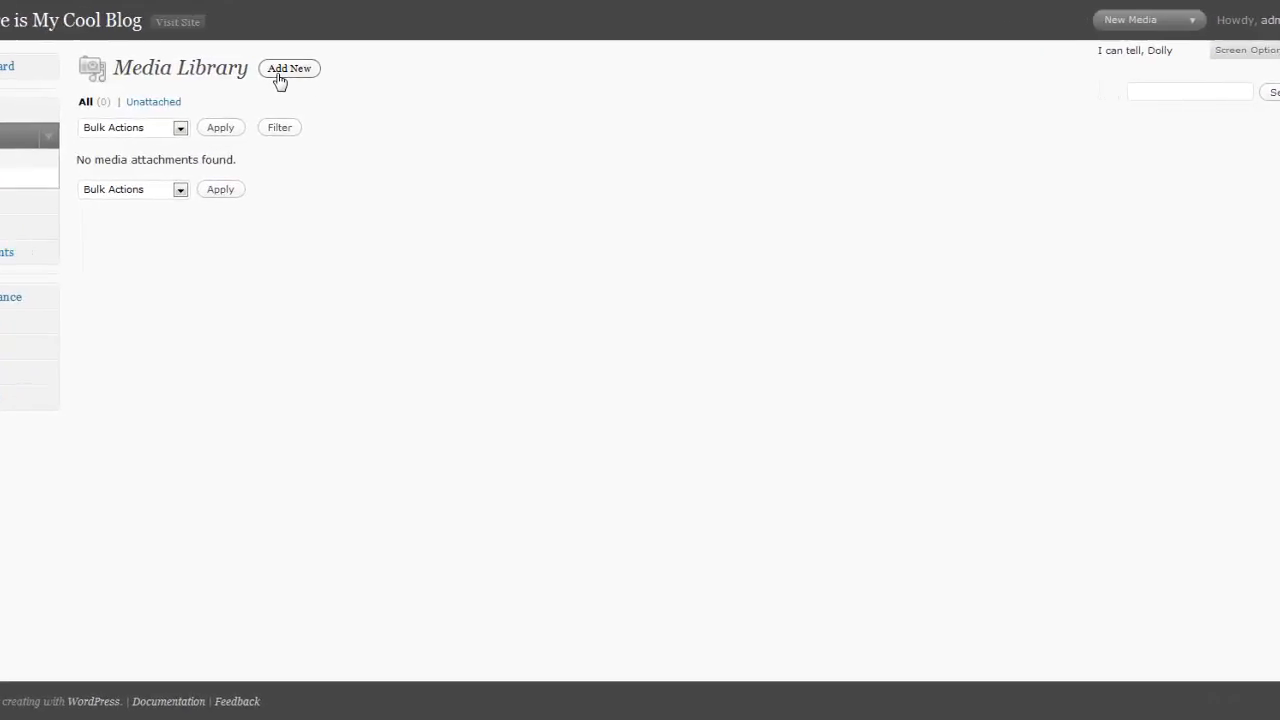
Step: Upload credit_card_logo.jpg from the Desktop's Kit folder to the media library
left_click(285, 69)
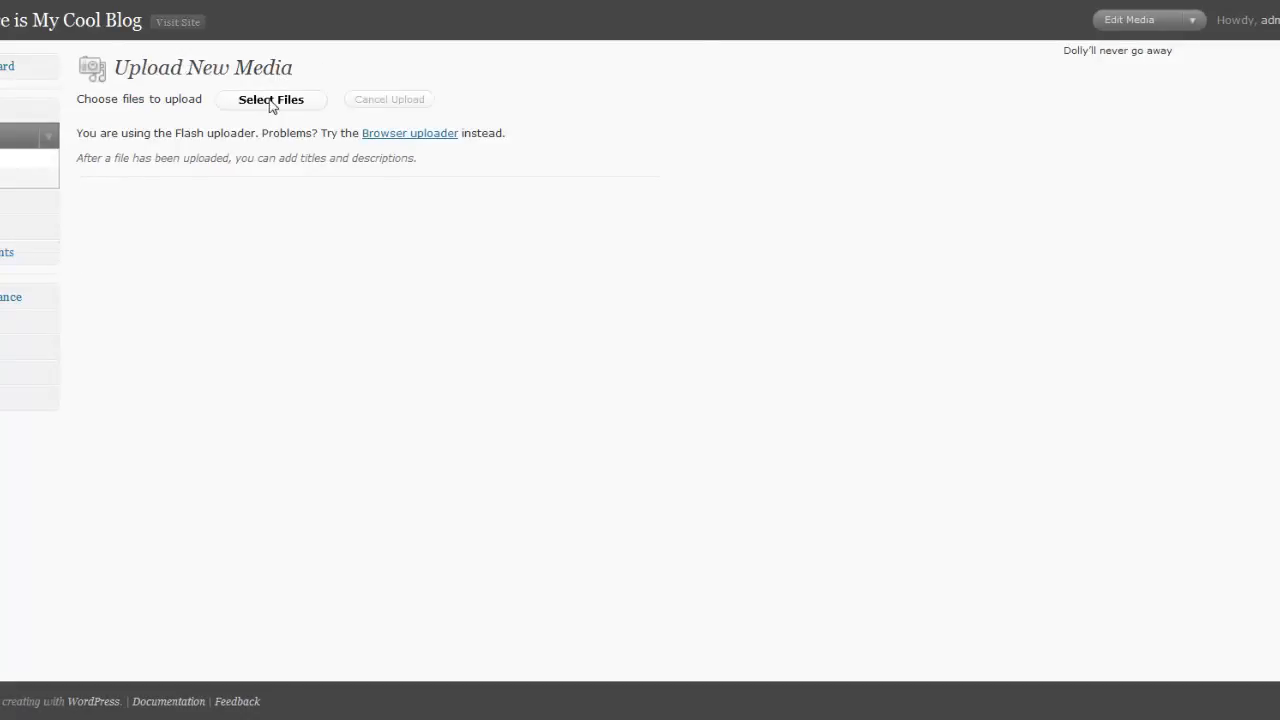
left_click(270, 100)
scroll(576, 190, "down", 2)
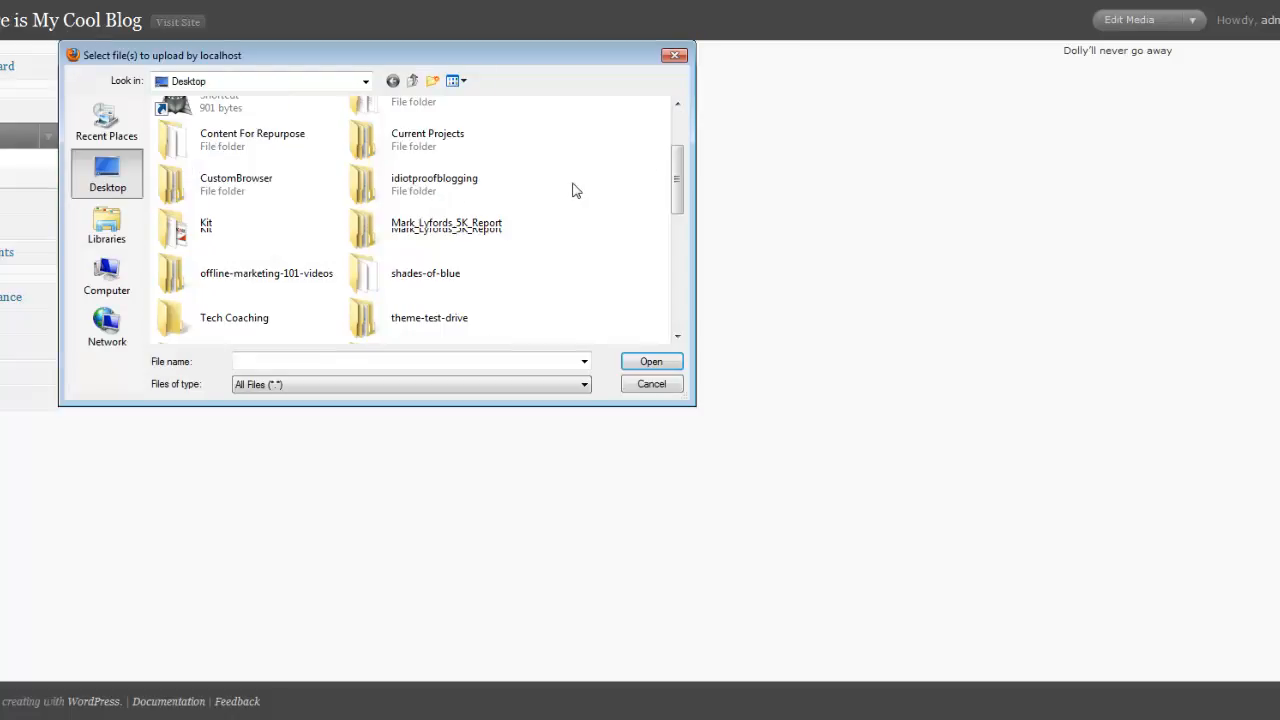
double_click(205, 226)
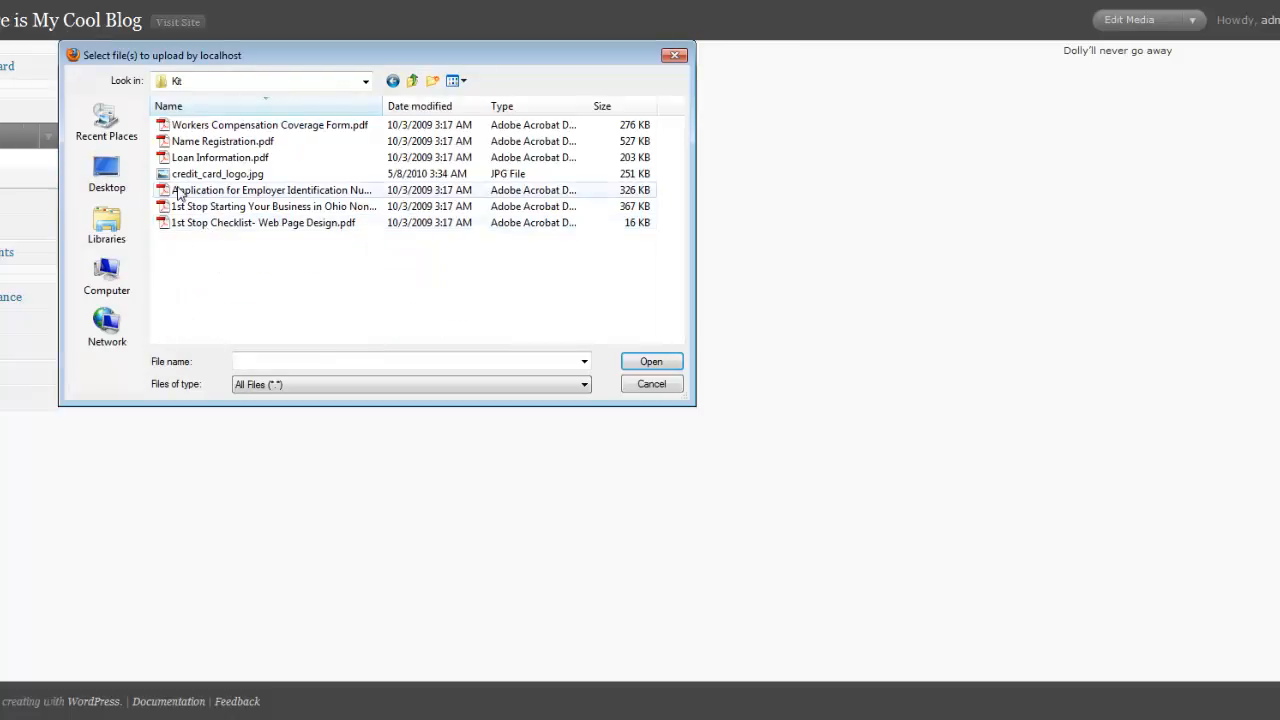
left_click(200, 174)
left_click(650, 362)
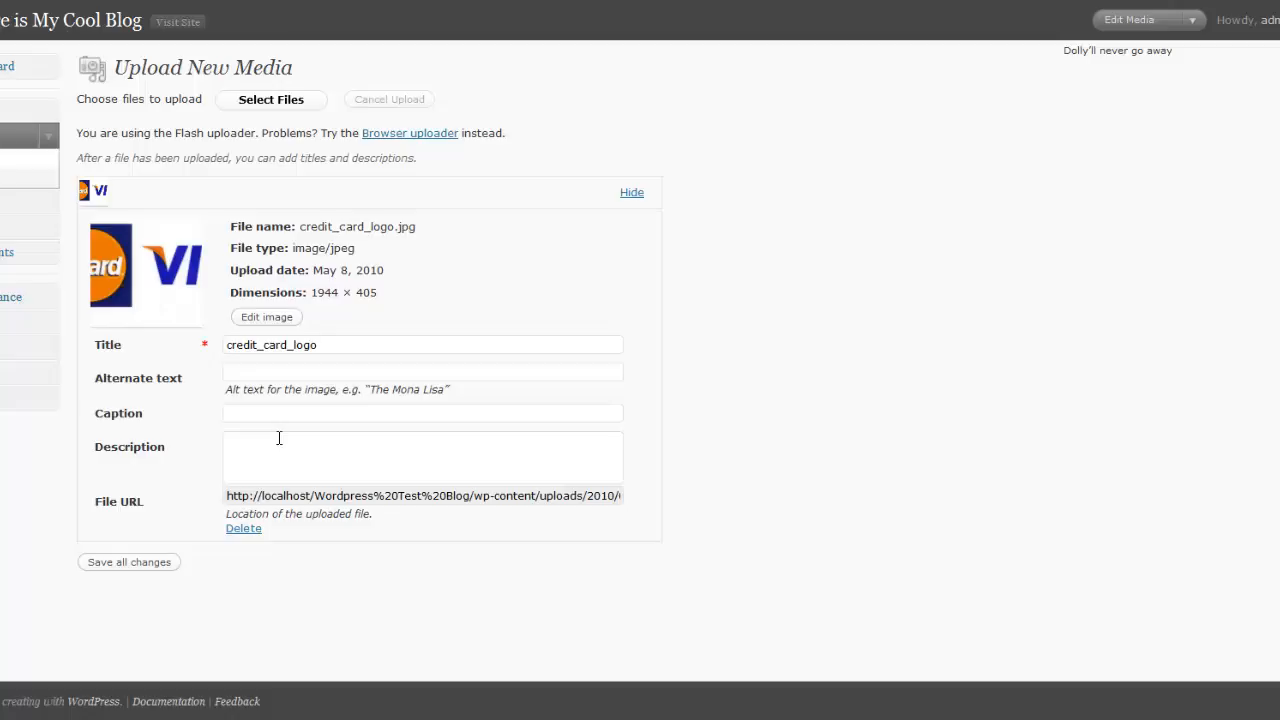
Step: Edit the uploaded image by rotating it counter-clockwise through a full turn and flipping it vertically twice
left_click(275, 323)
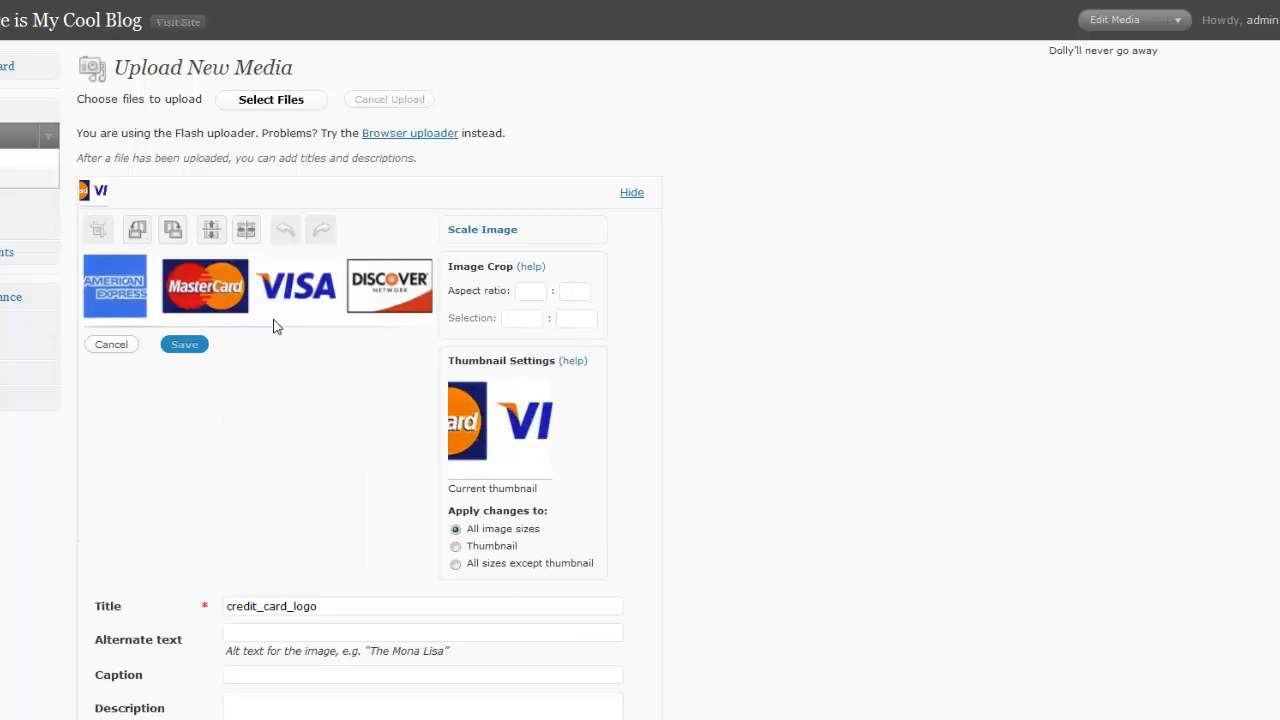
left_click(140, 235)
left_click(137, 234)
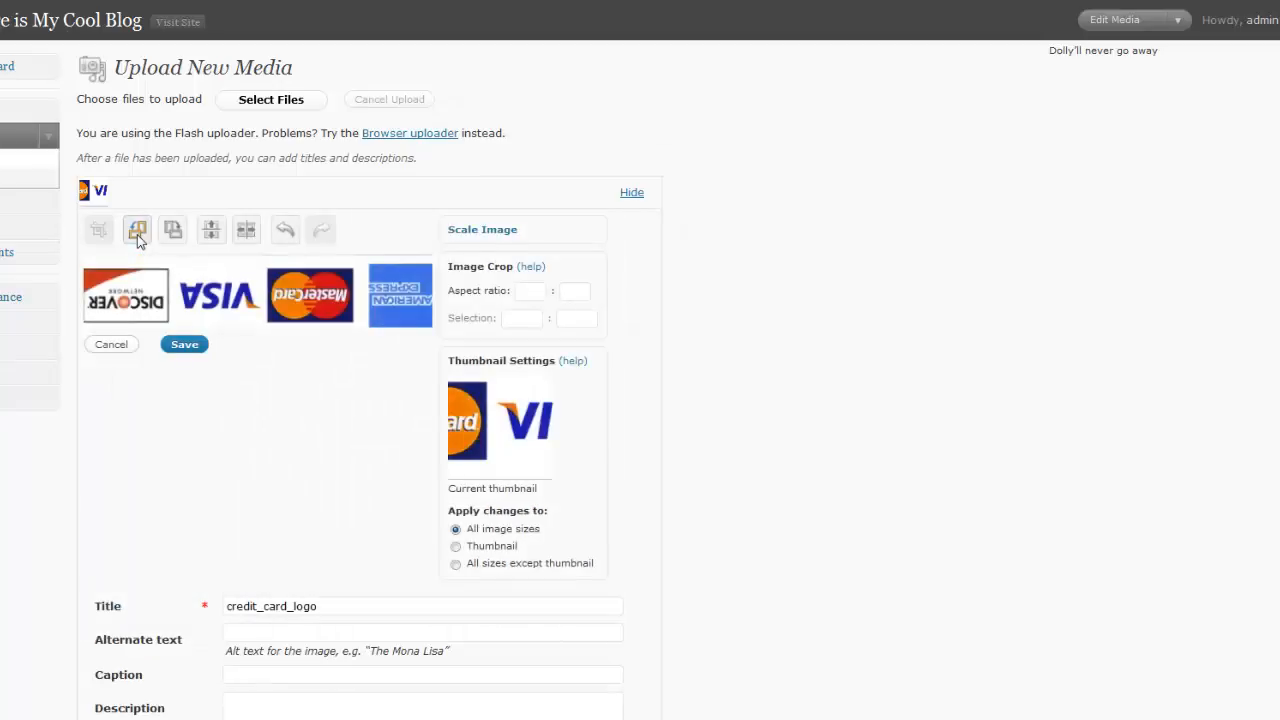
left_click(137, 234)
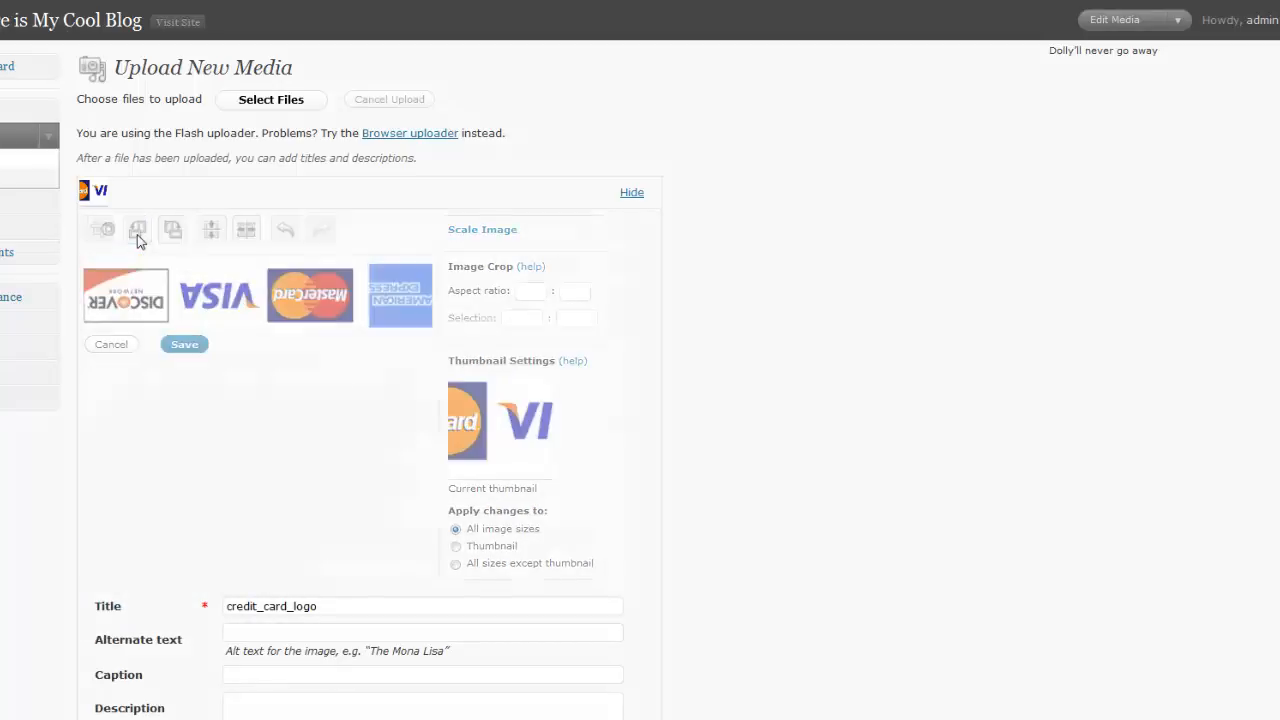
left_click(137, 234)
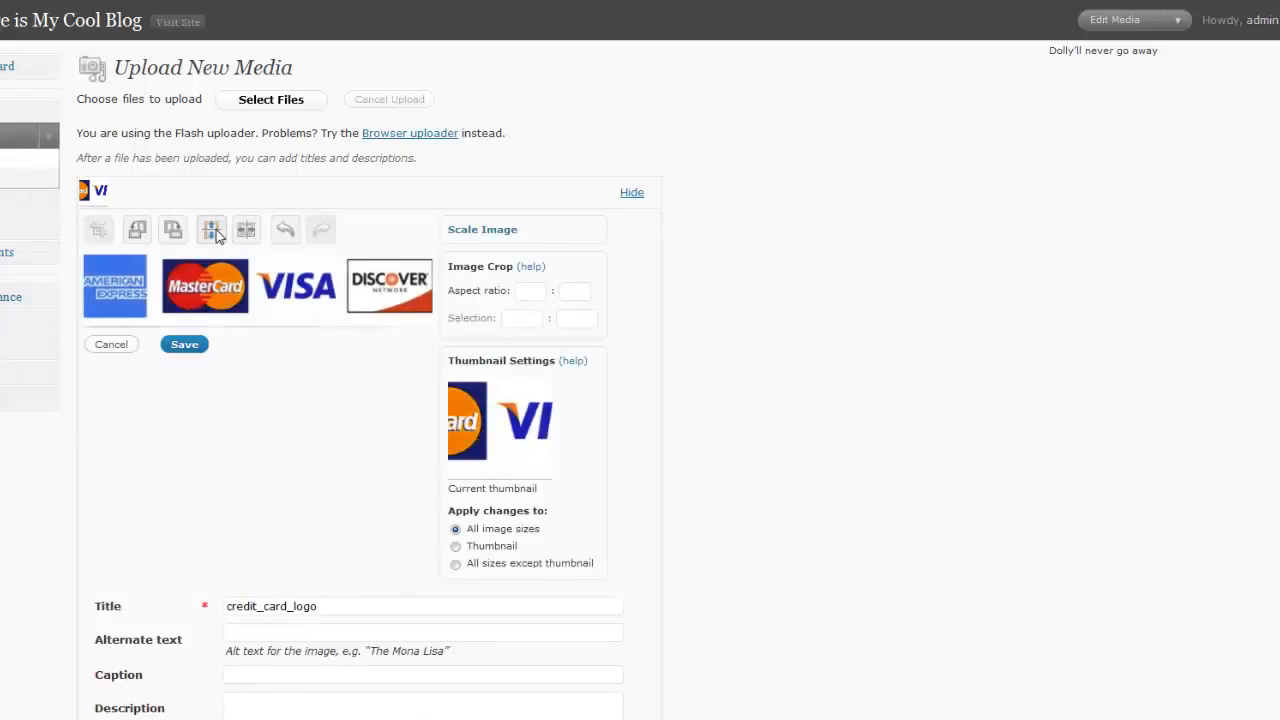
left_click(213, 231)
left_click(213, 231)
Step: Save all changes for the uploaded credit_card_logo image
scroll(343, 443, "down", 3)
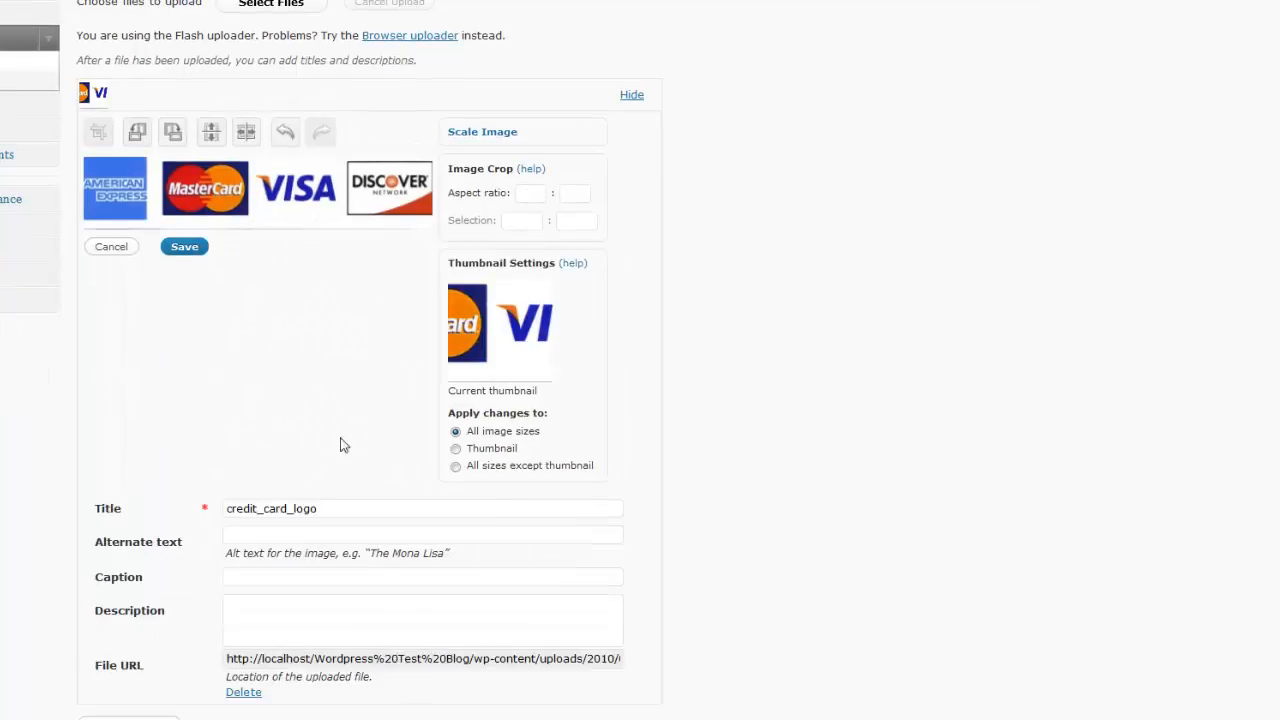
scroll(257, 494, "up", 3)
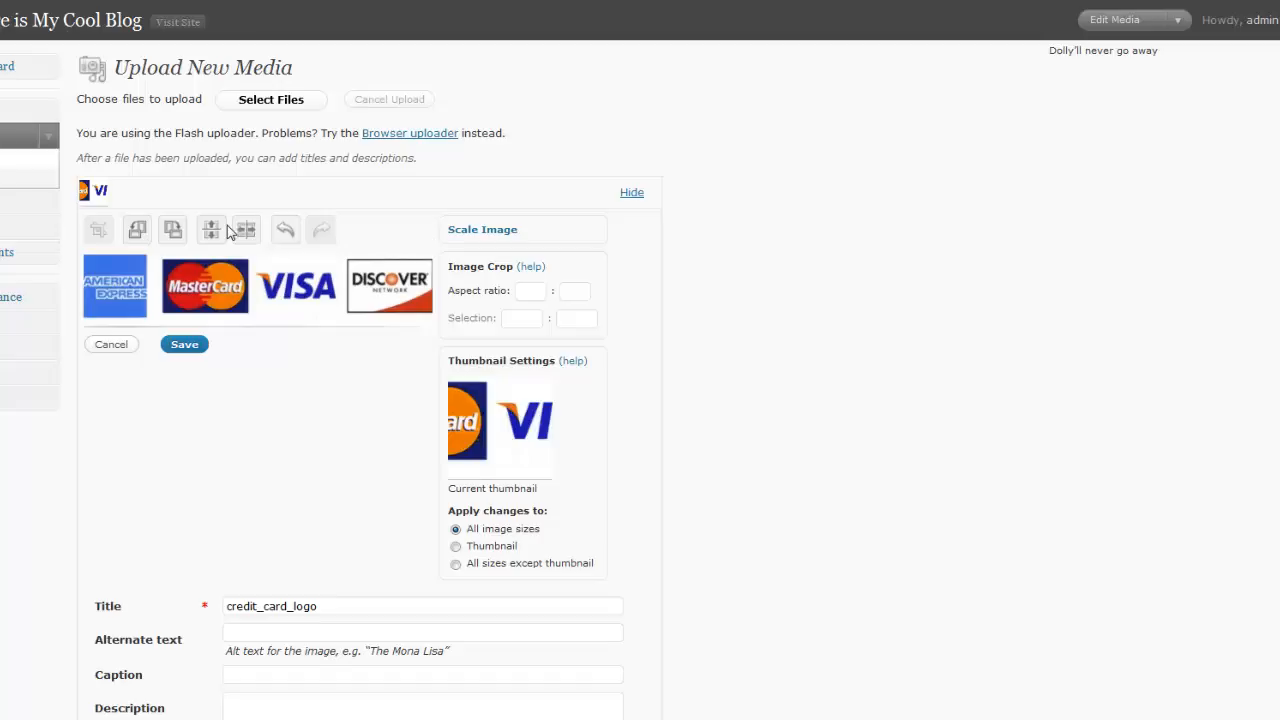
scroll(227, 225, "down", 3)
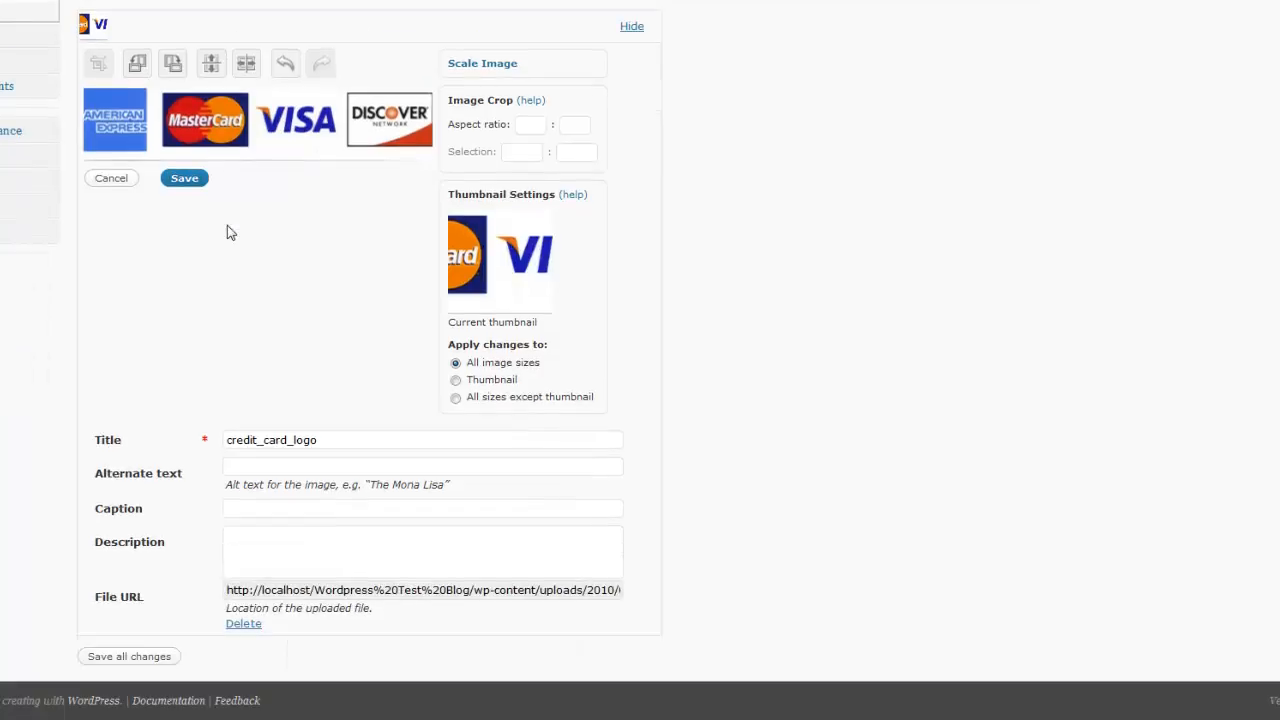
left_click(129, 656)
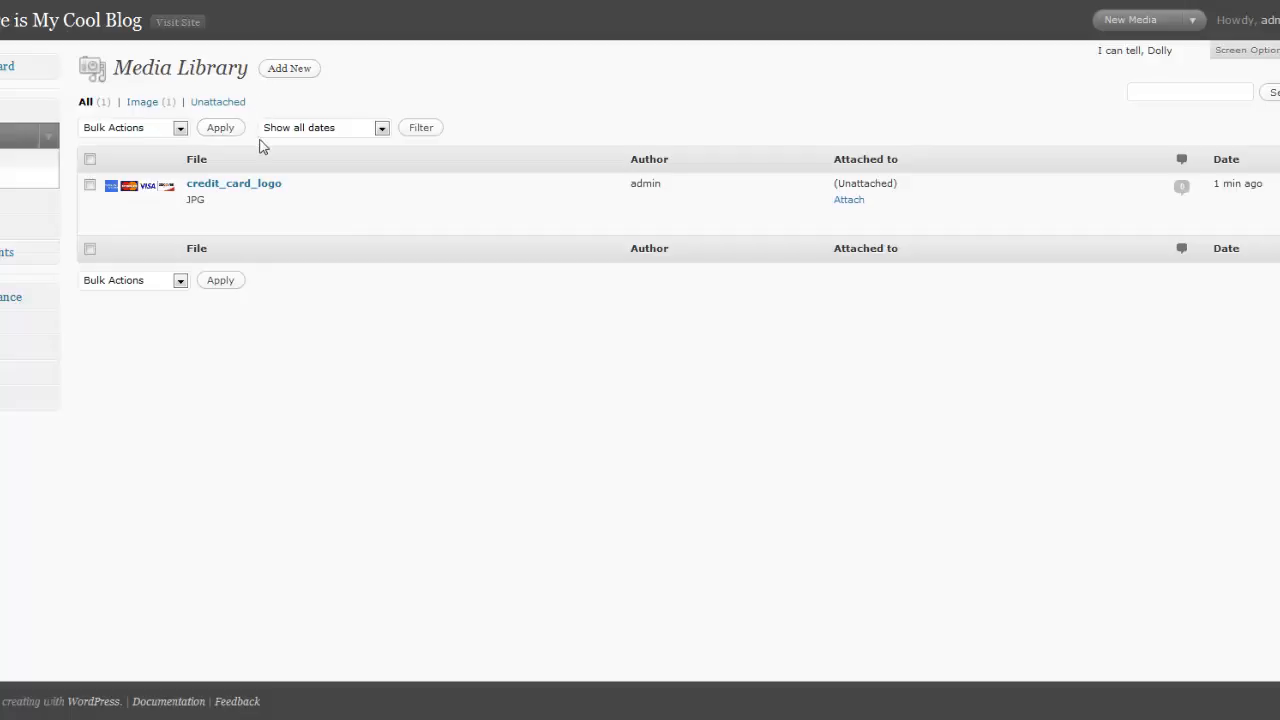
Step: Upload Loan Information.pdf from the Kit folder as new media and save all changes
left_click(268, 102)
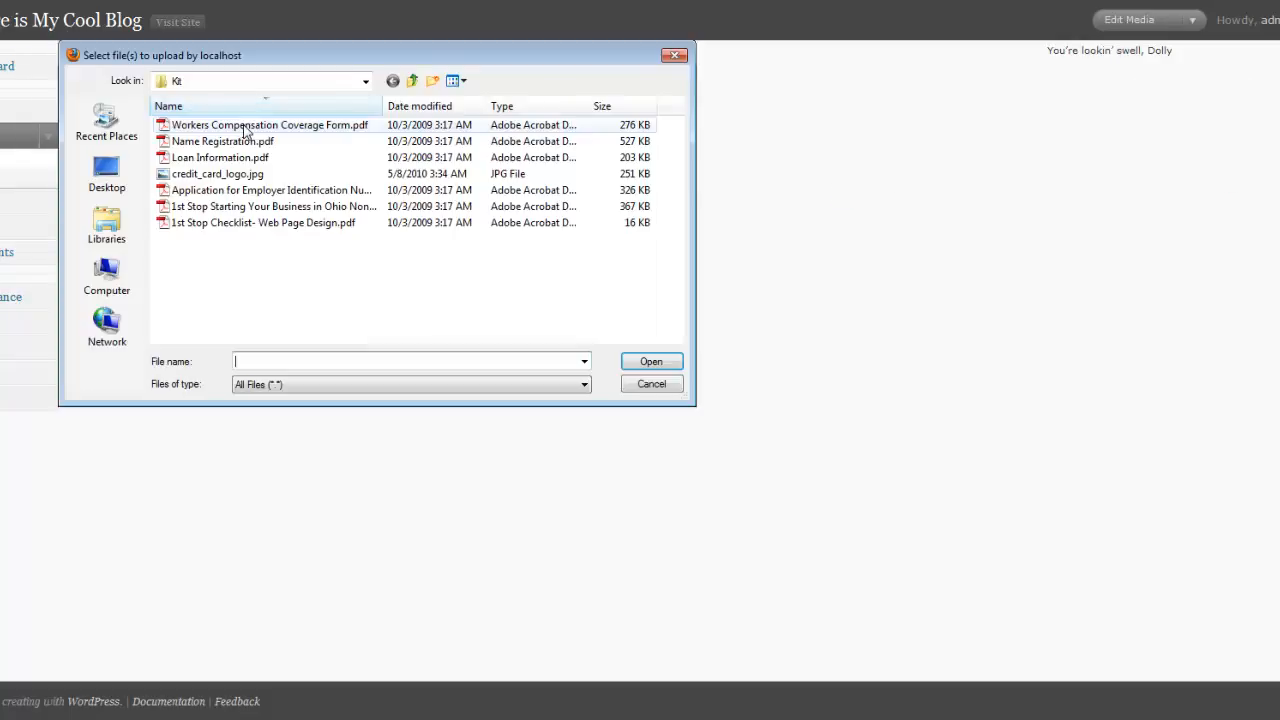
left_click(188, 158)
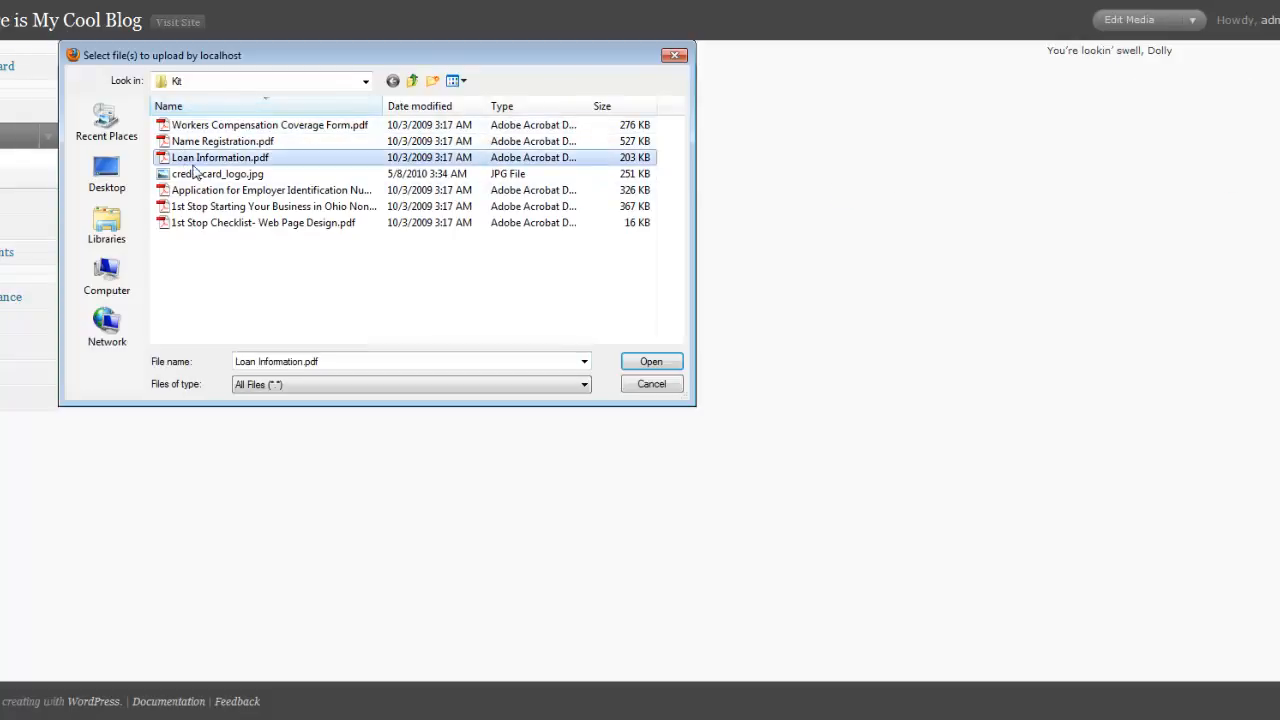
left_click(648, 362)
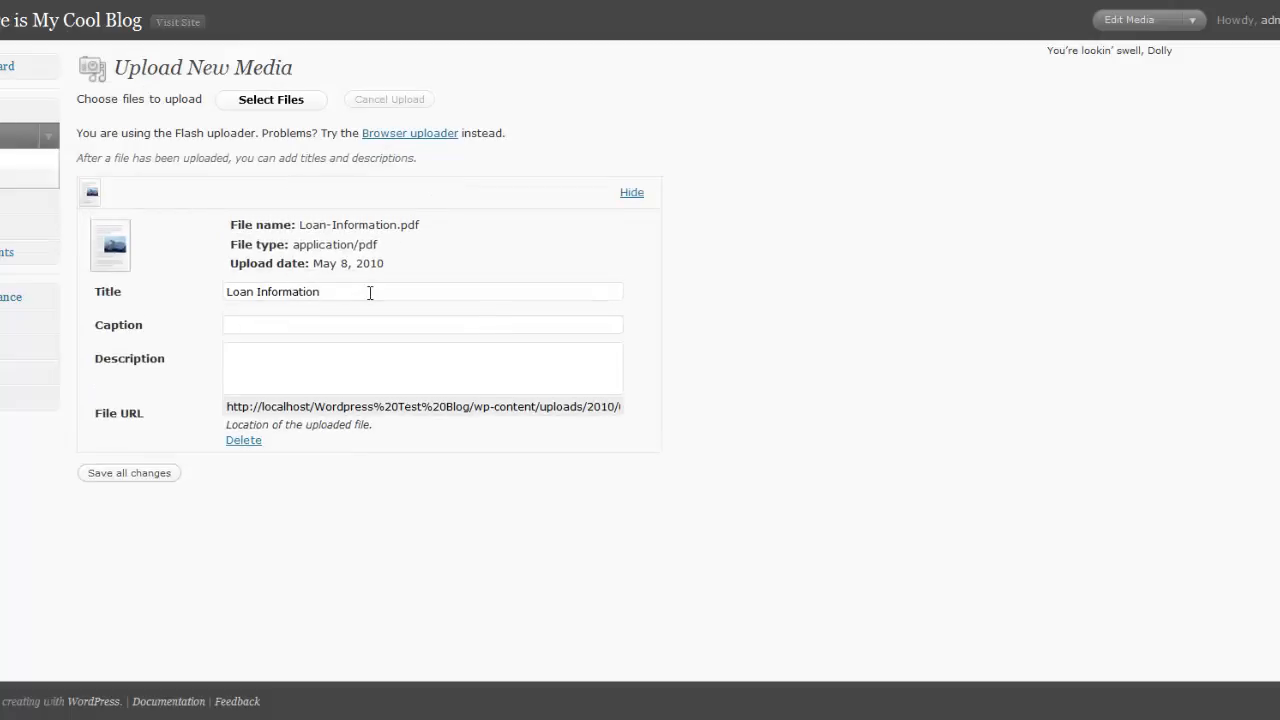
left_click(127, 475)
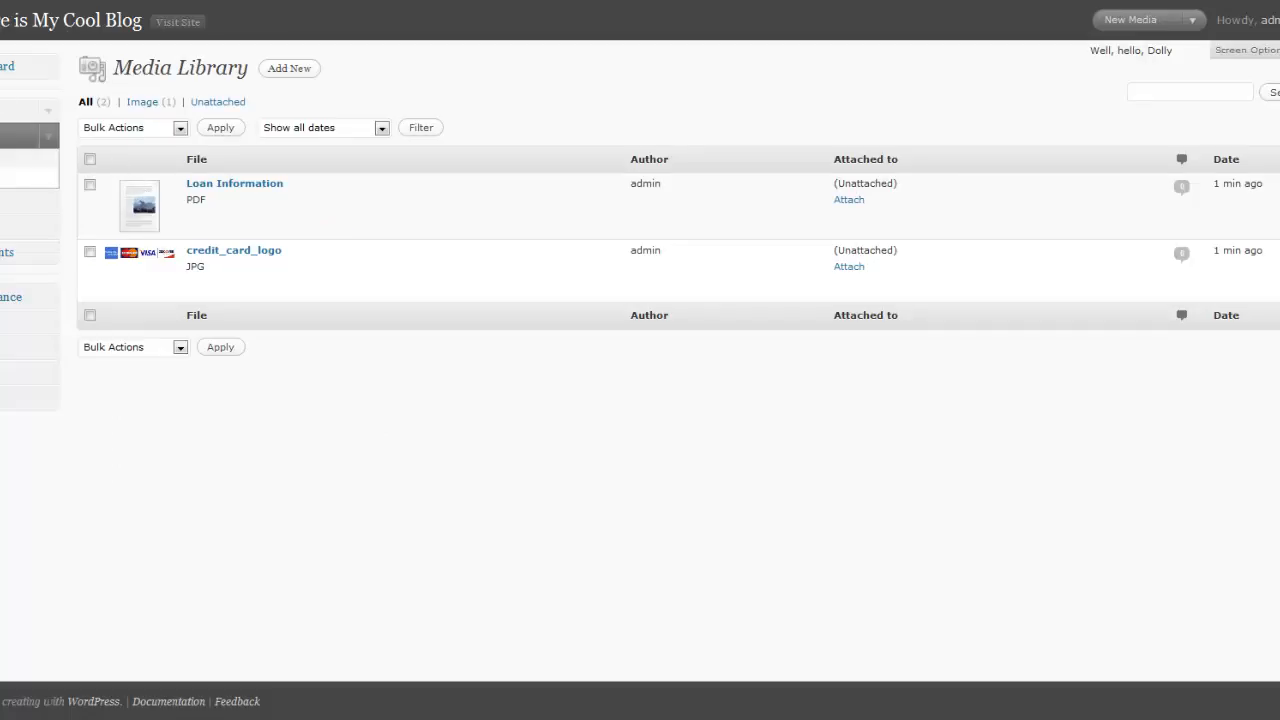
Step: Start a new post and review the computer and URL sources for adding an image
left_click(52, 118)
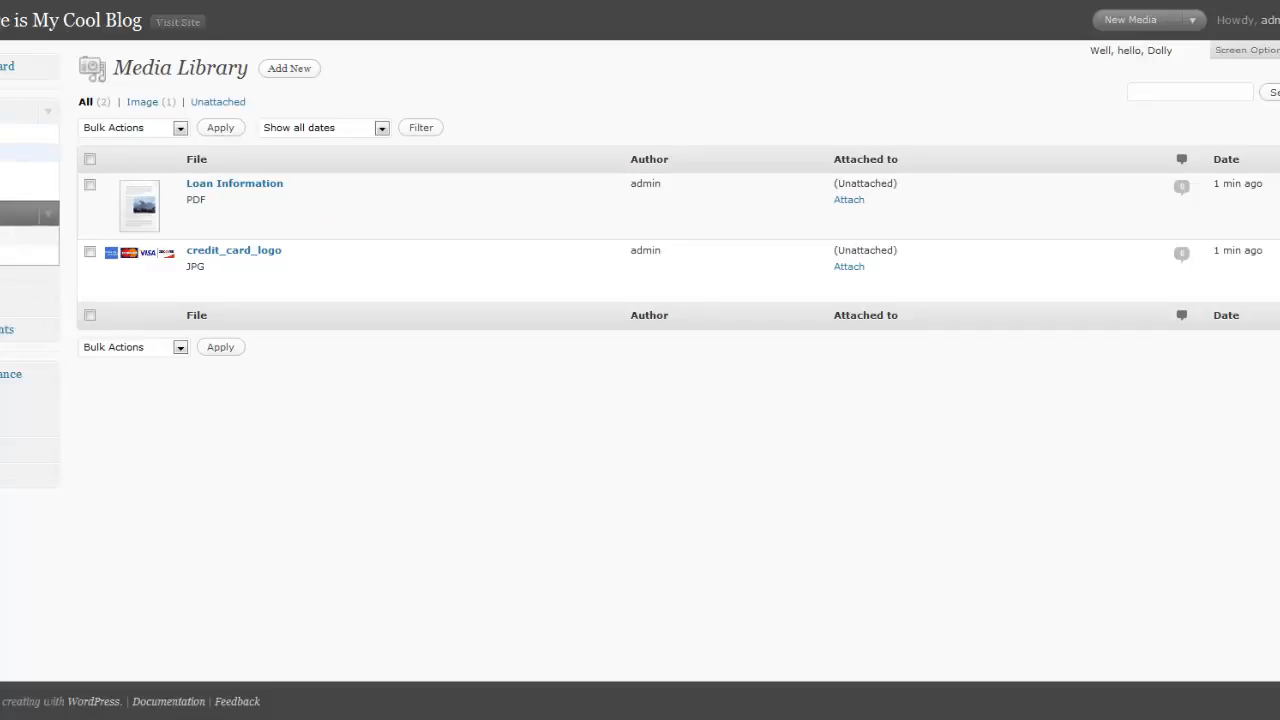
left_click(4, 153)
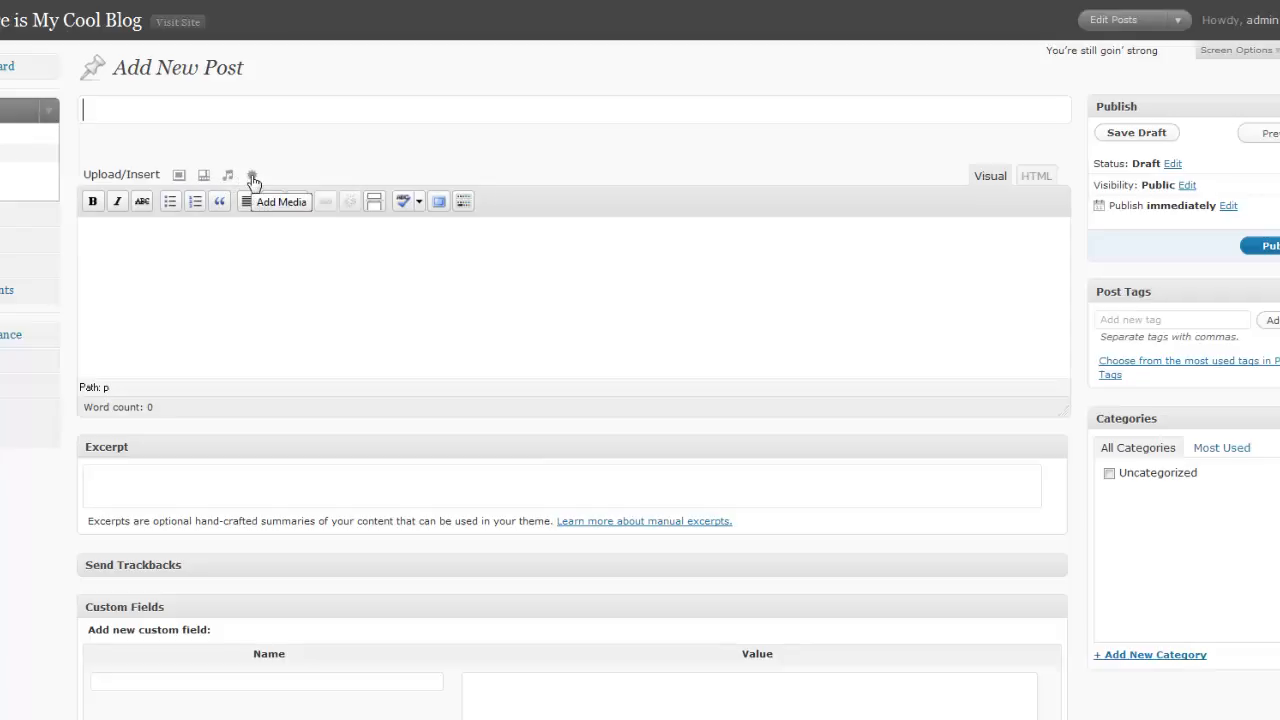
left_click(180, 177)
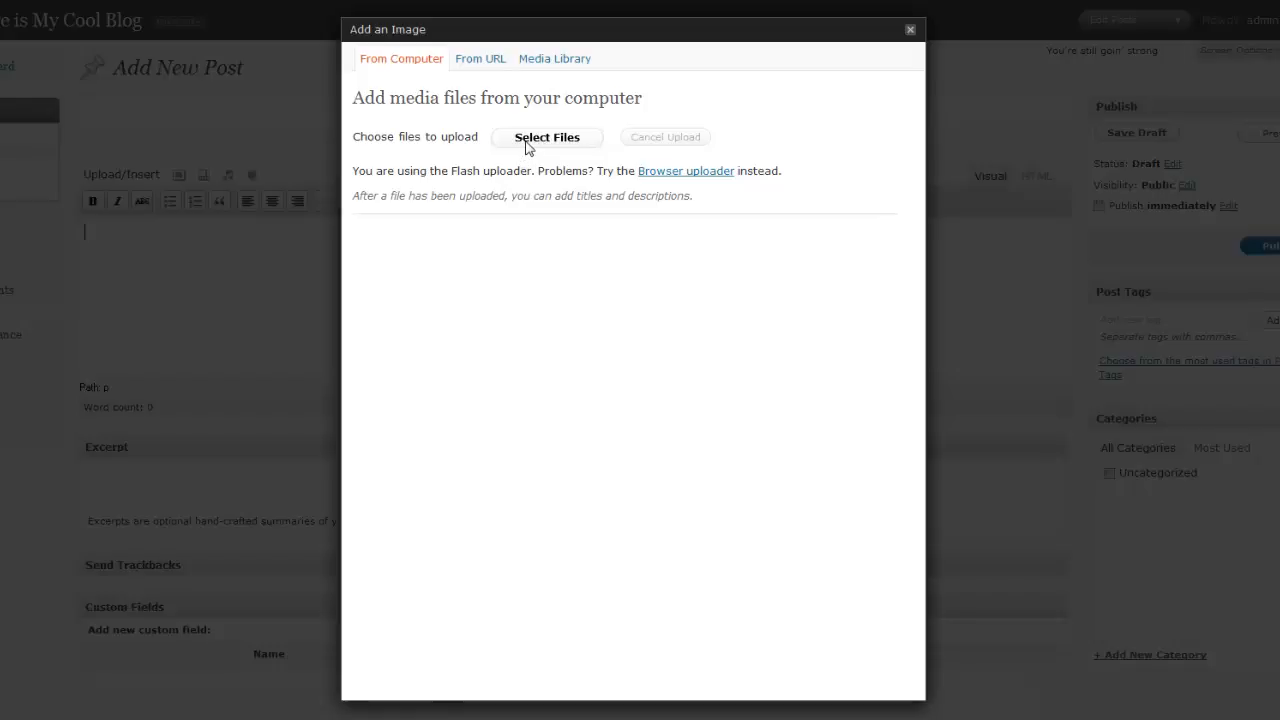
left_click(485, 62)
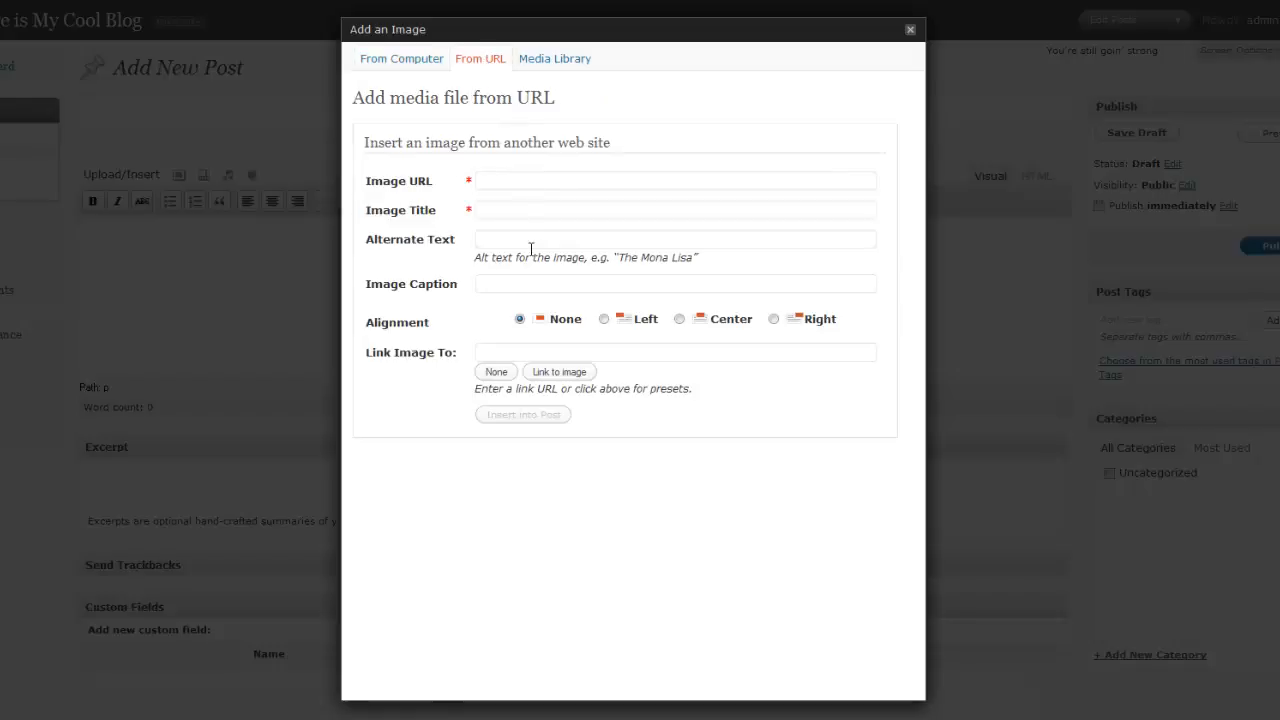
left_click(389, 60)
Step: Insert credit_card_logo from the media library into the post at Thumbnail size, linked to its file URL
left_click(554, 62)
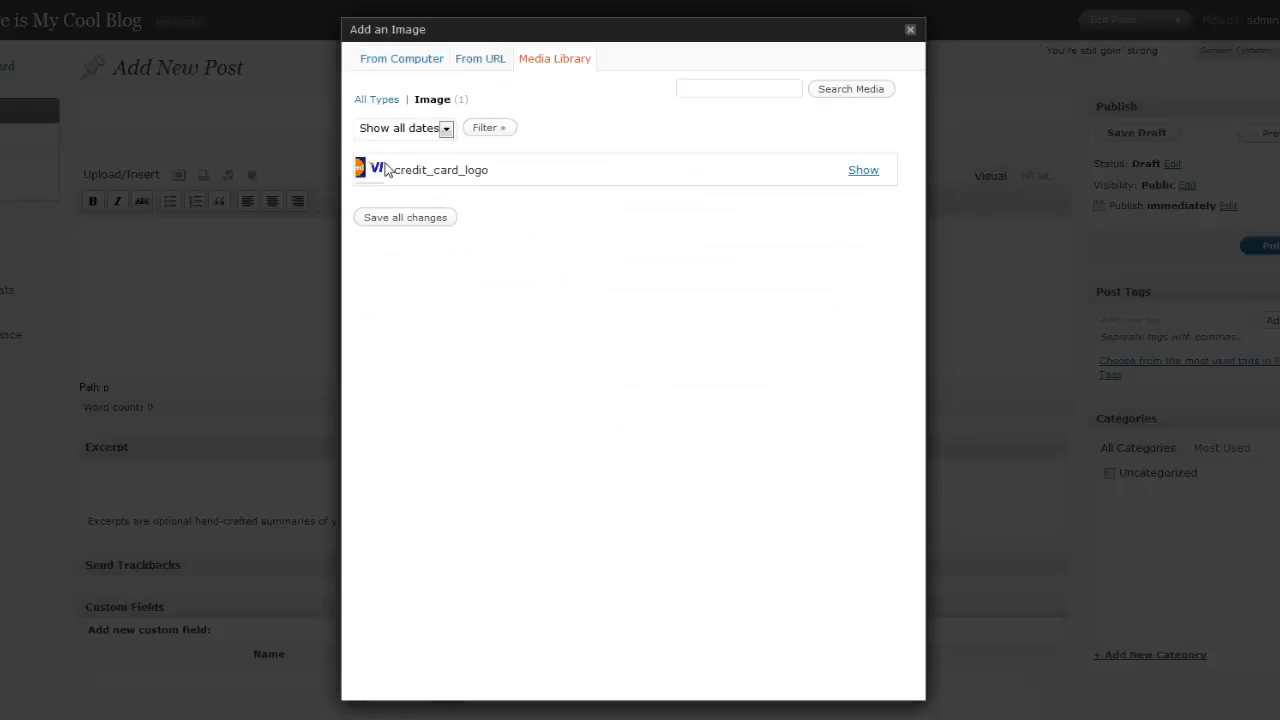
left_click(864, 172)
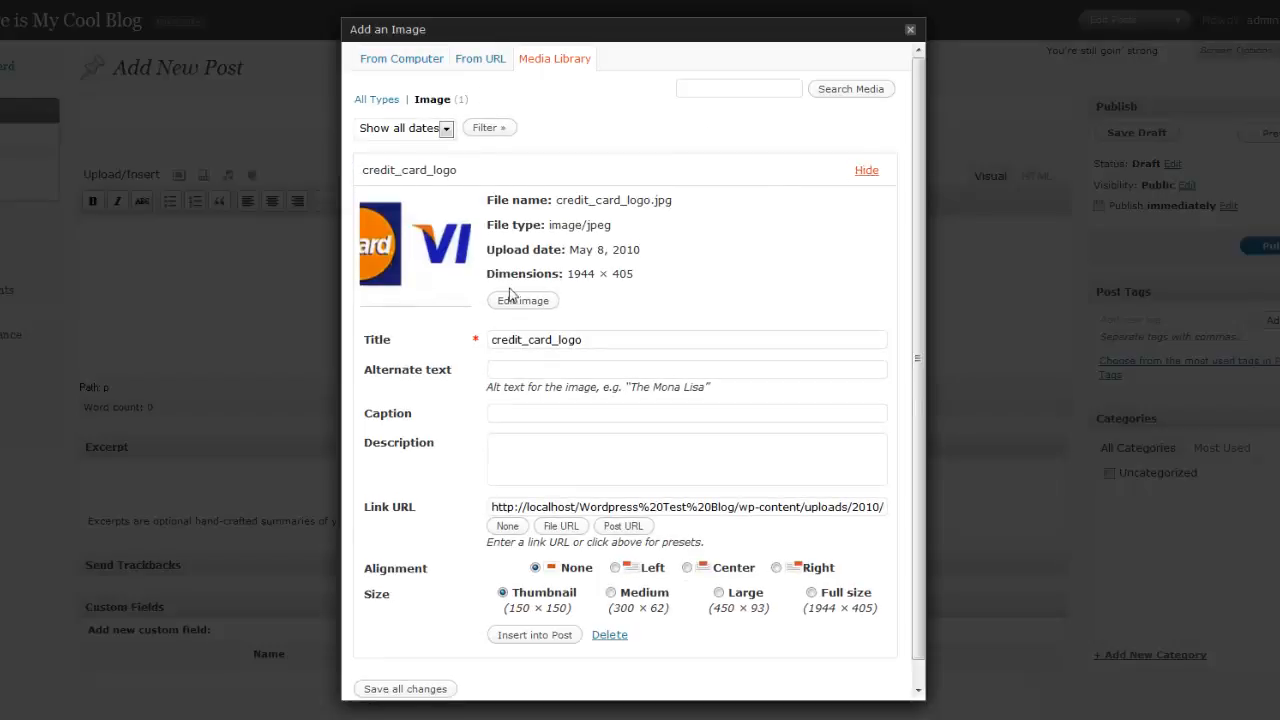
scroll(512, 298, "down", 1)
scroll(510, 303, "down", 1)
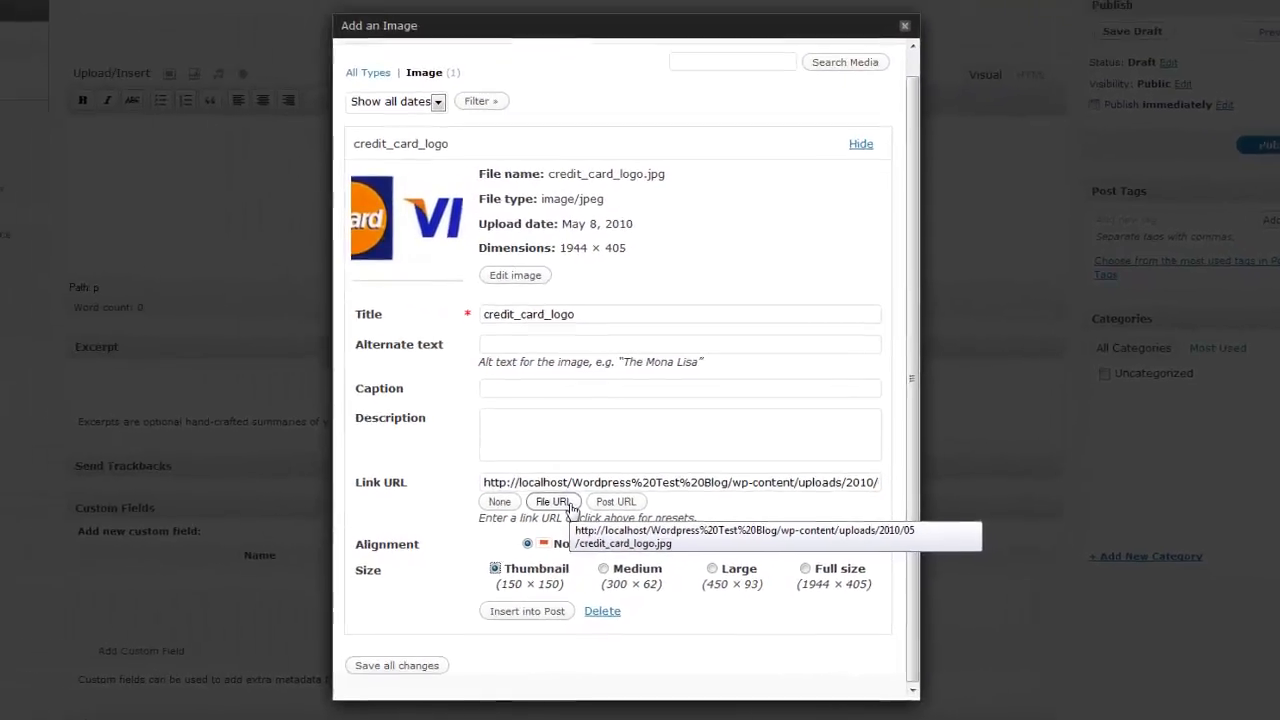
left_click(622, 503)
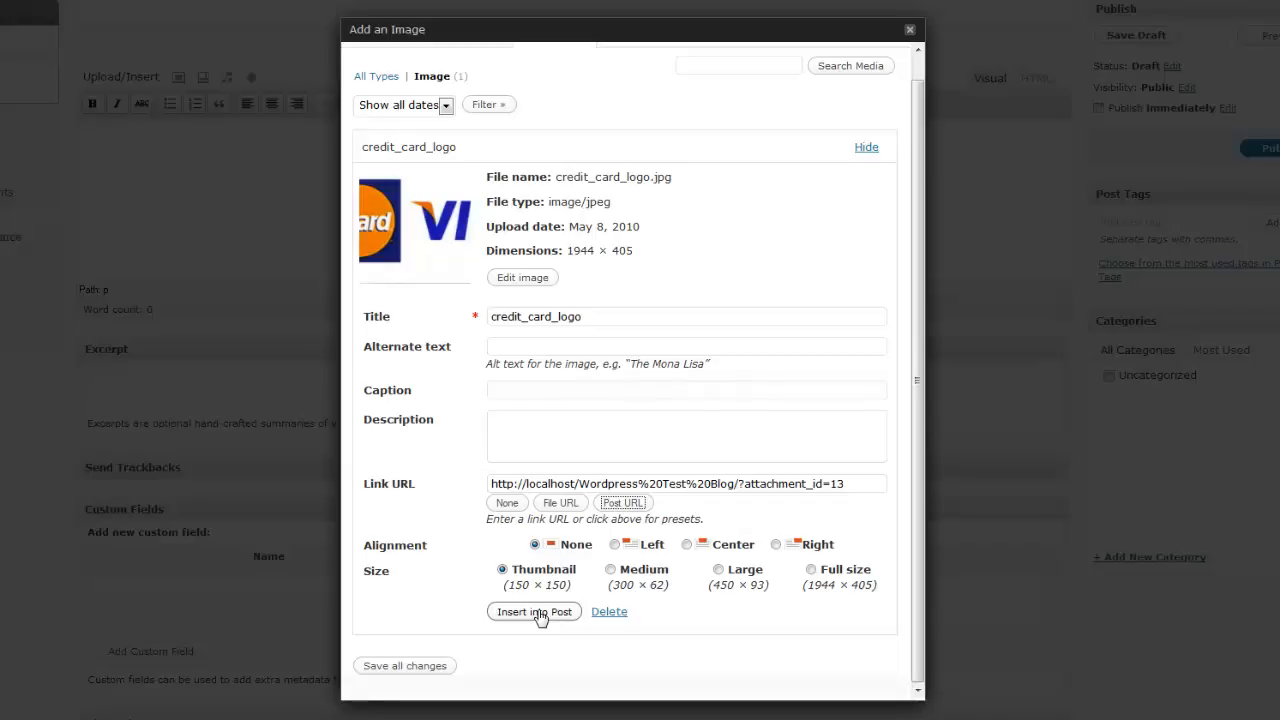
left_click(503, 570)
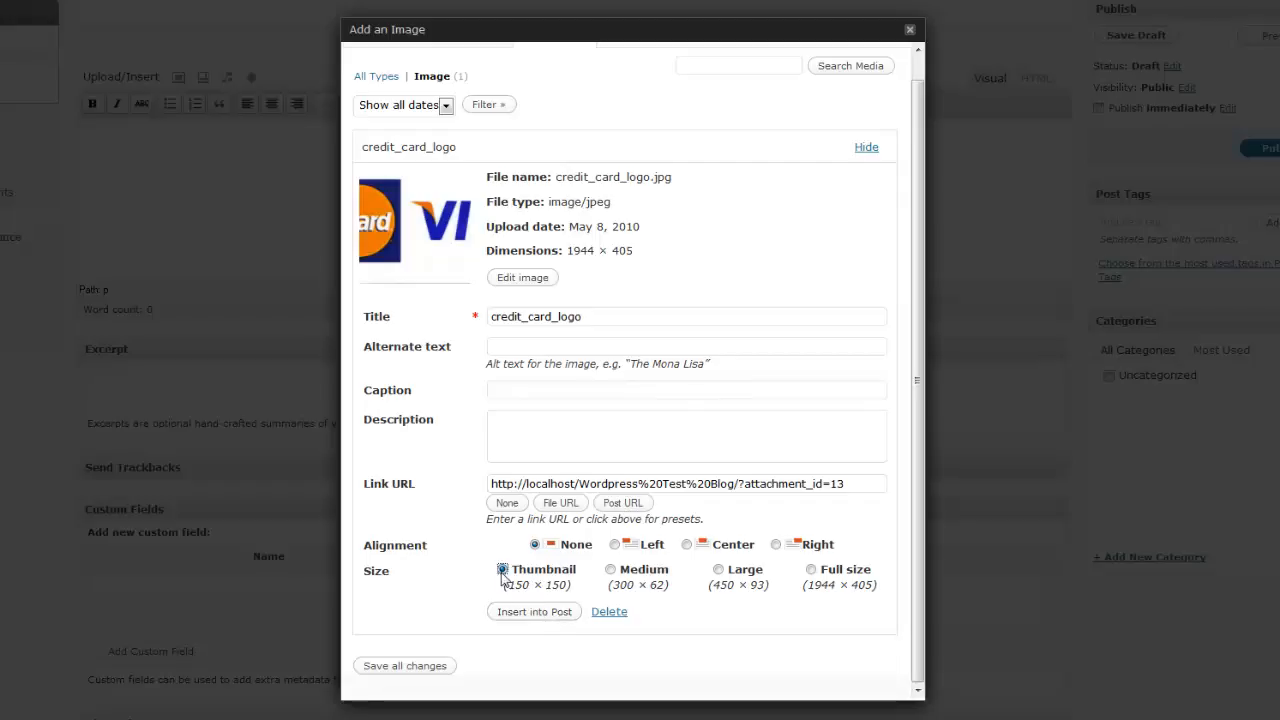
left_click(560, 503)
left_click(533, 611)
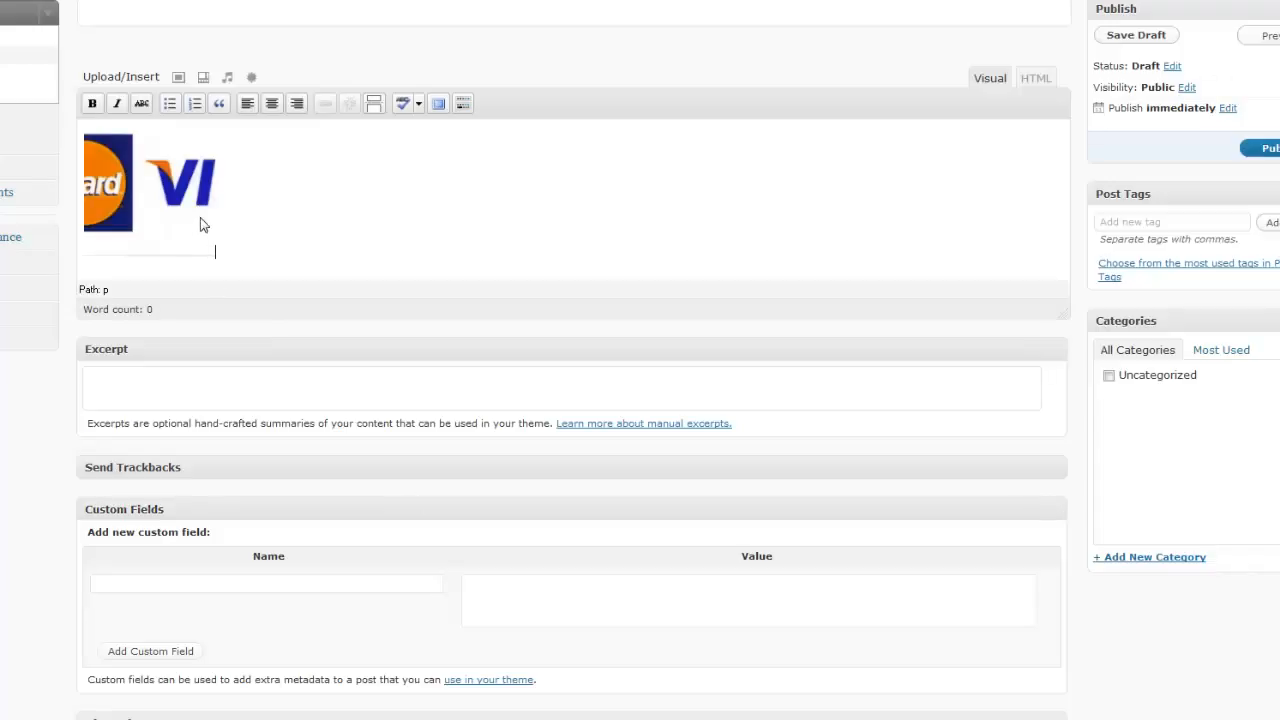
left_click(185, 192)
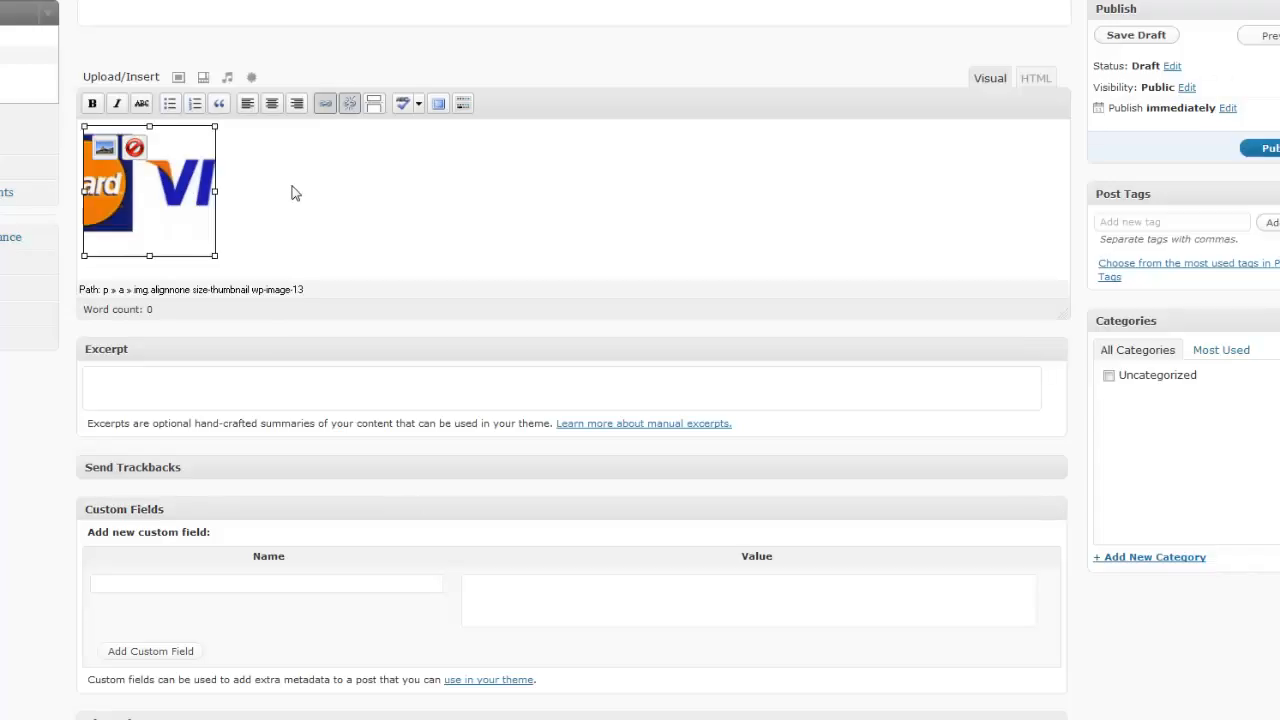
left_click(290, 188)
left_click(135, 180)
left_click(145, 200)
left_click(253, 162)
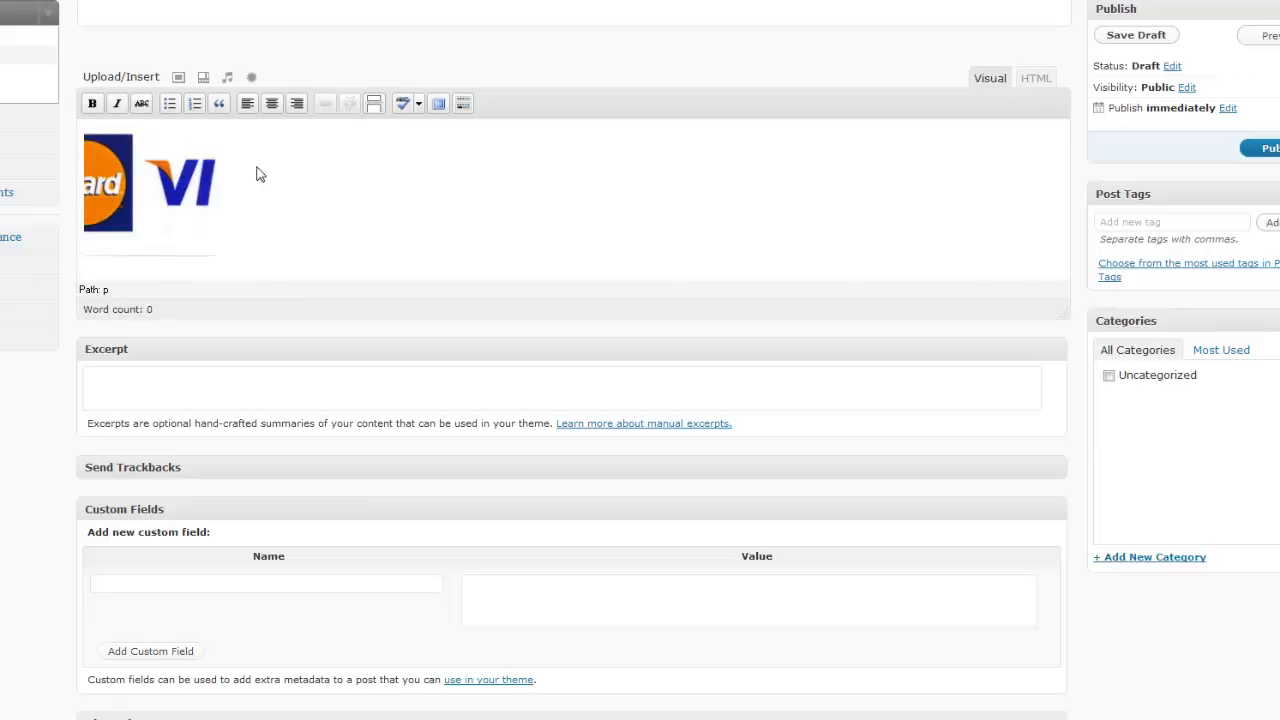
Step: Leave the unsaved post, discarding its changes, and open the Media Settings page
scroll(309, 279, "up", 2)
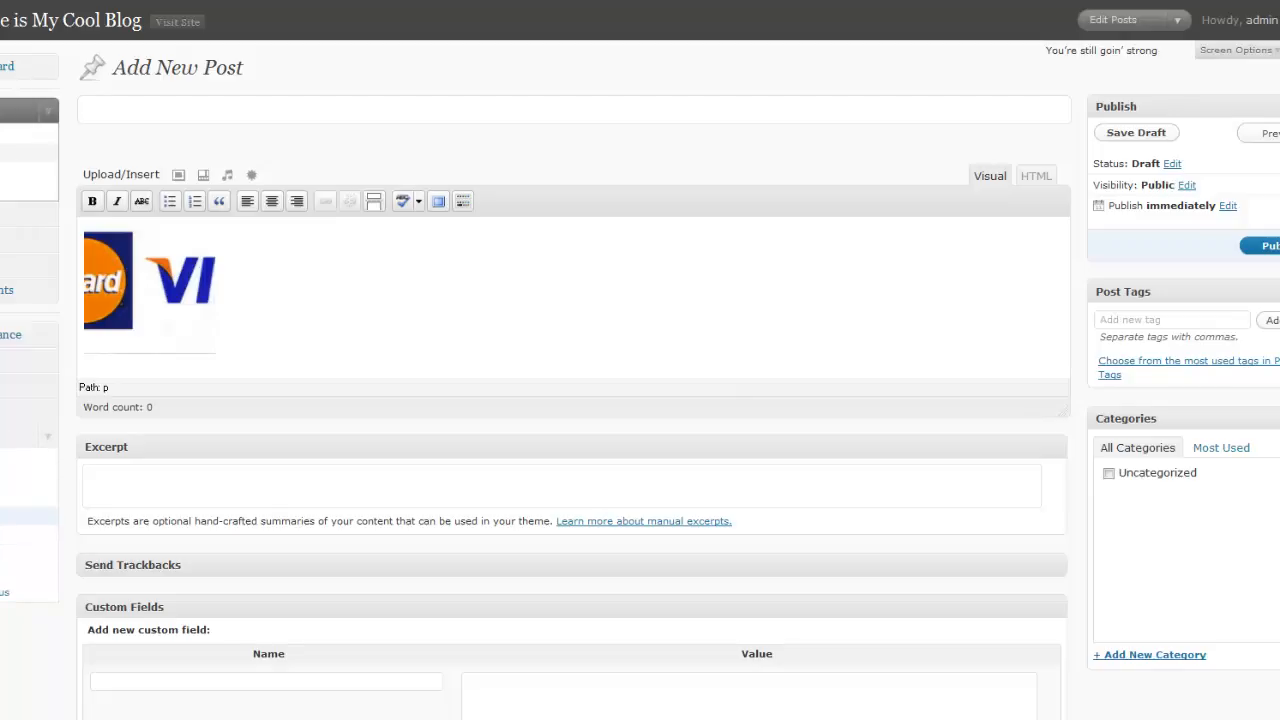
left_click(8, 535)
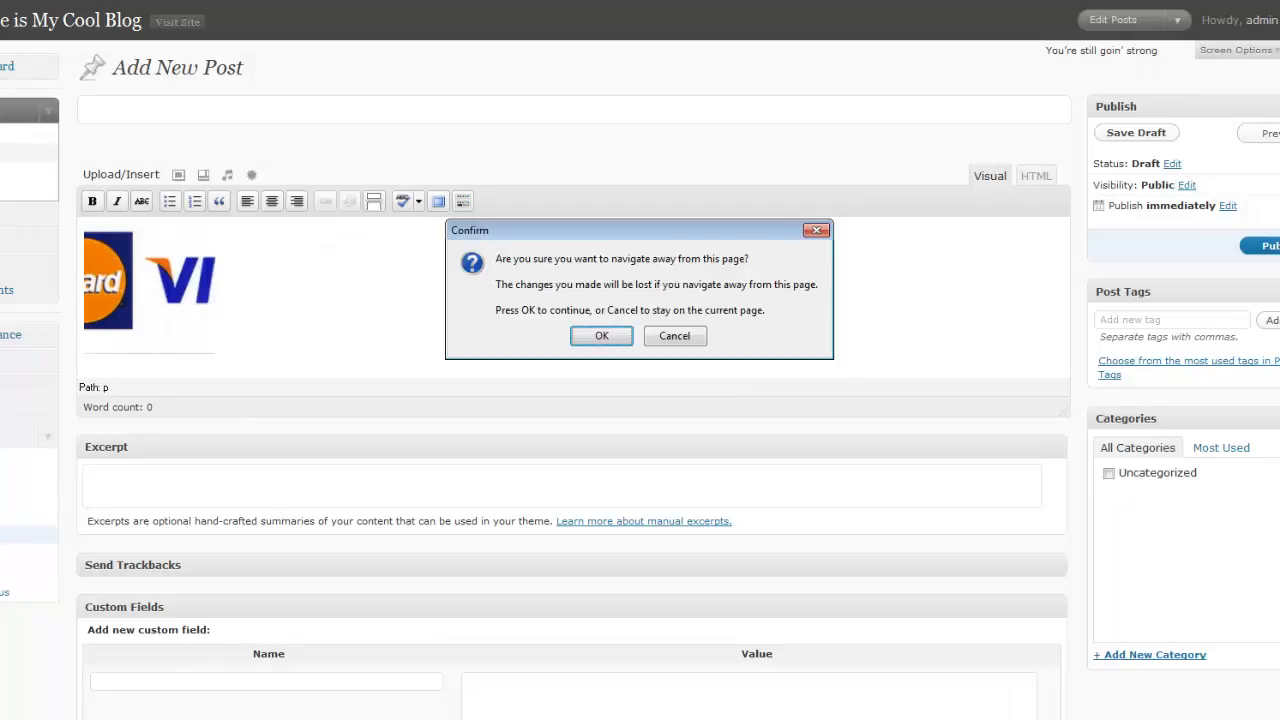
left_click(584, 335)
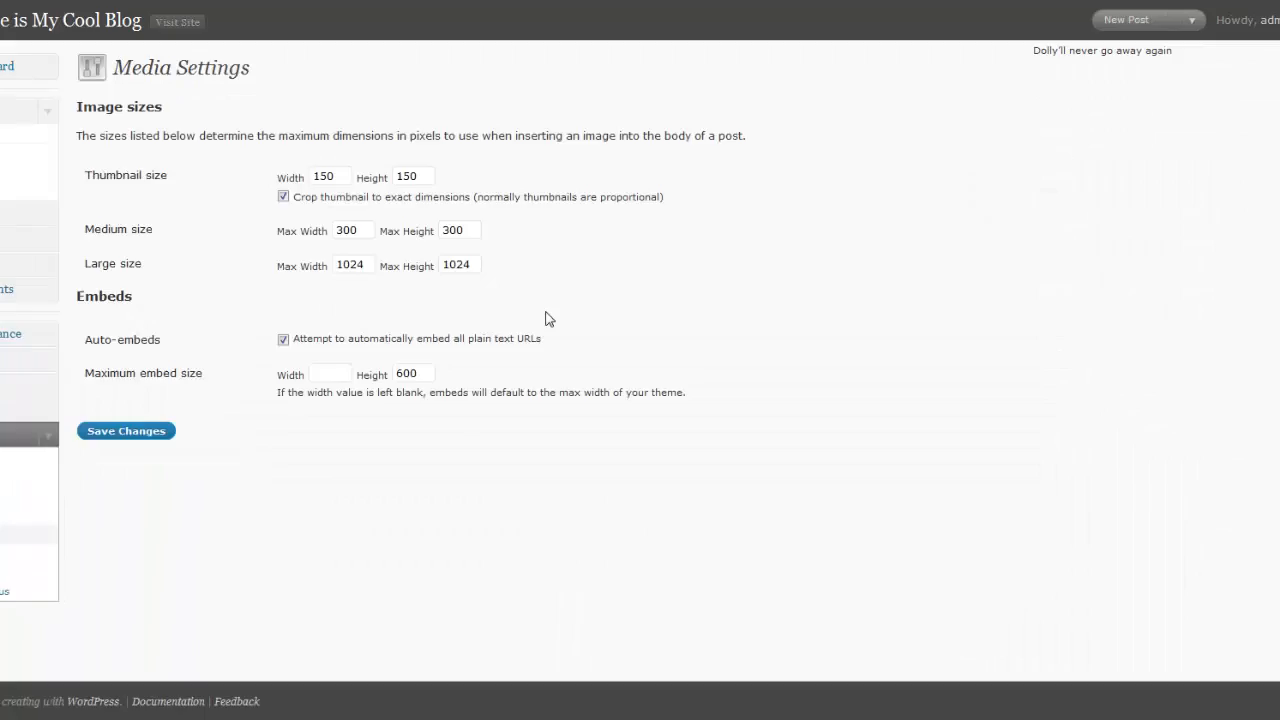